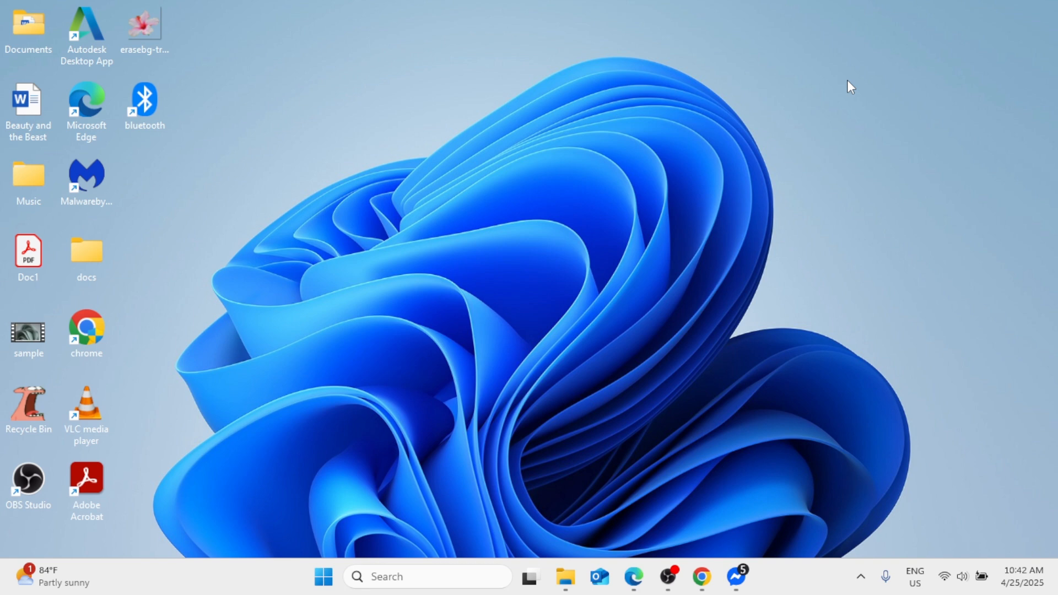
- Open Word and create a blank document
left_click(448, 580)
type("word")
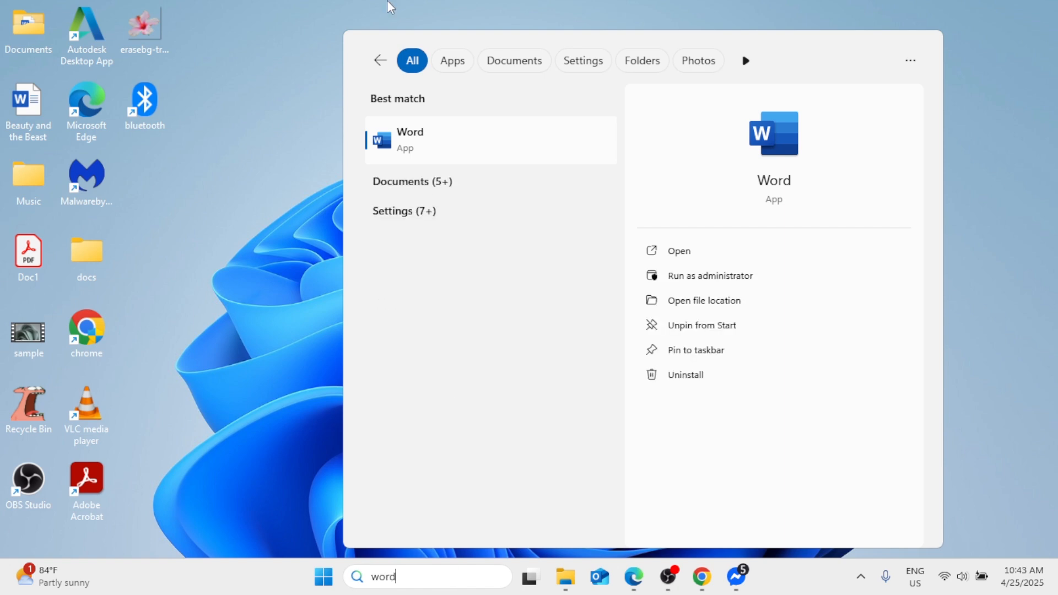
left_click(480, 132)
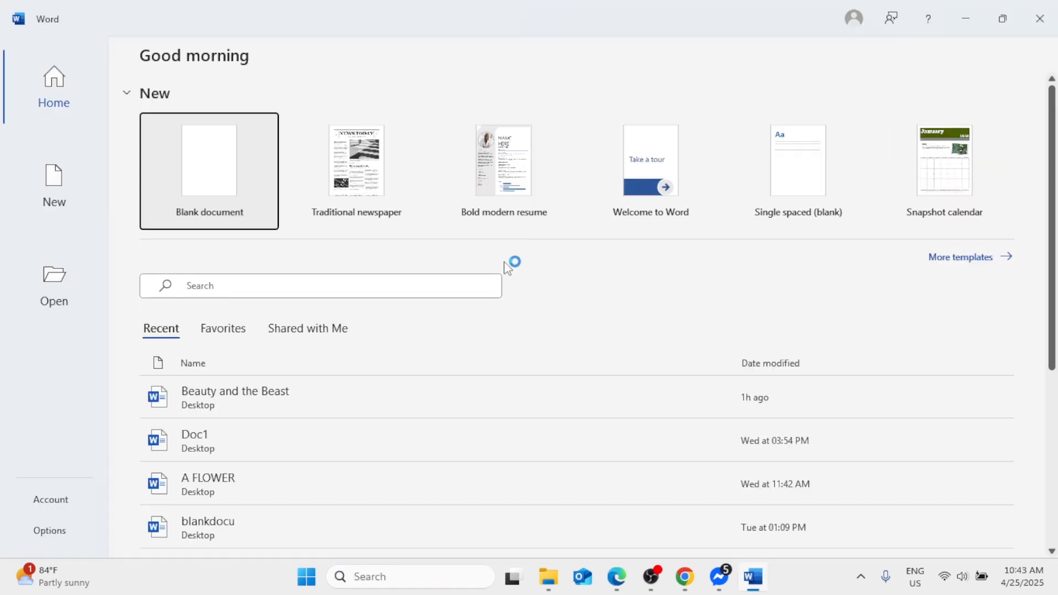
left_click(209, 165)
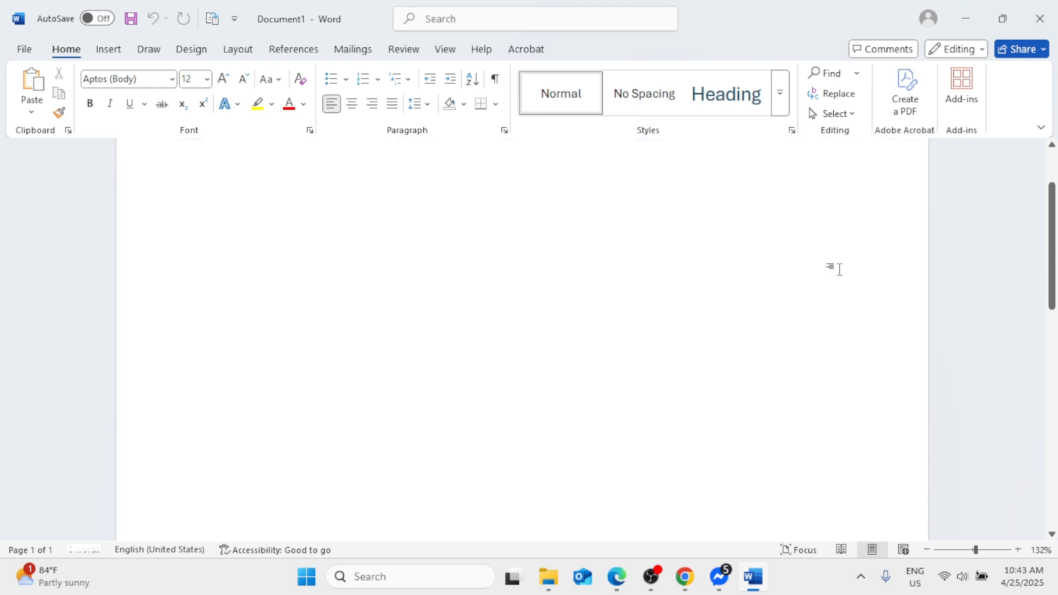
- Insert a 6x6 table at the start of the blank document
scroll(840, 270, "down", 2)
scroll(840, 270, "up", 3)
scroll(965, 259, "up", 1)
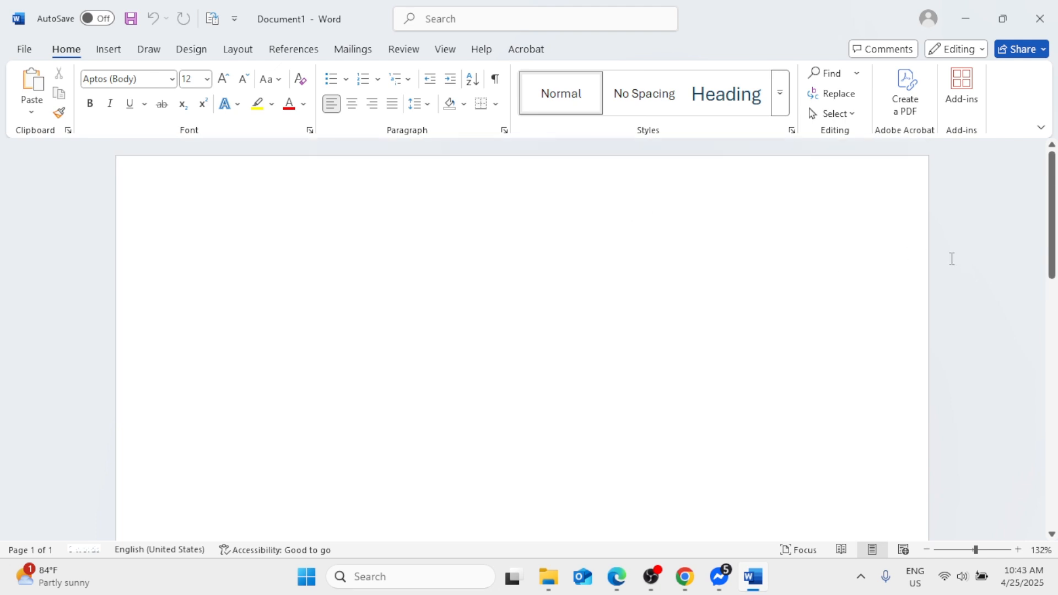
left_click(106, 50)
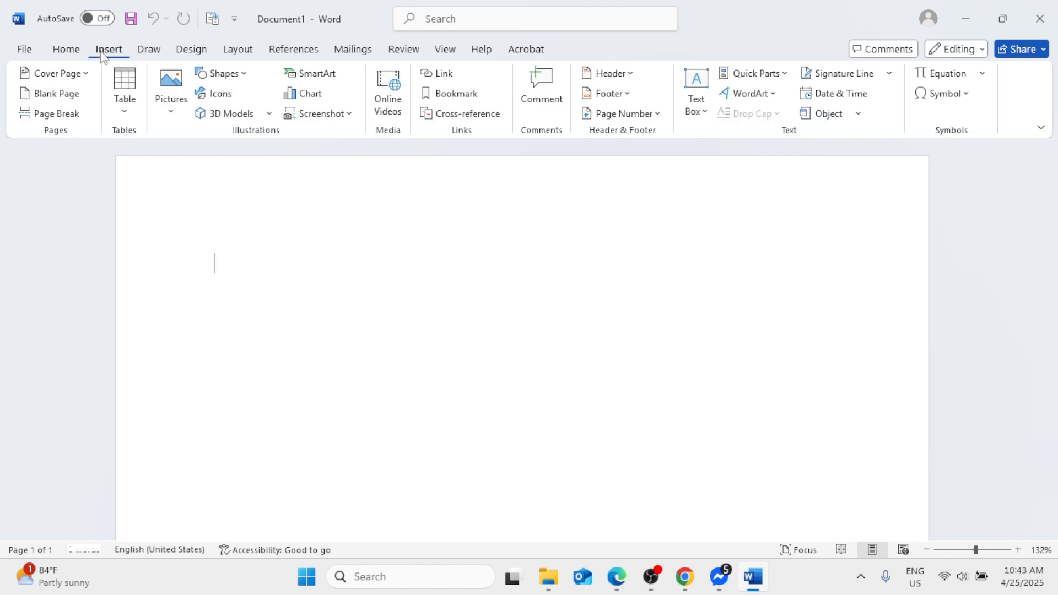
left_click(119, 112)
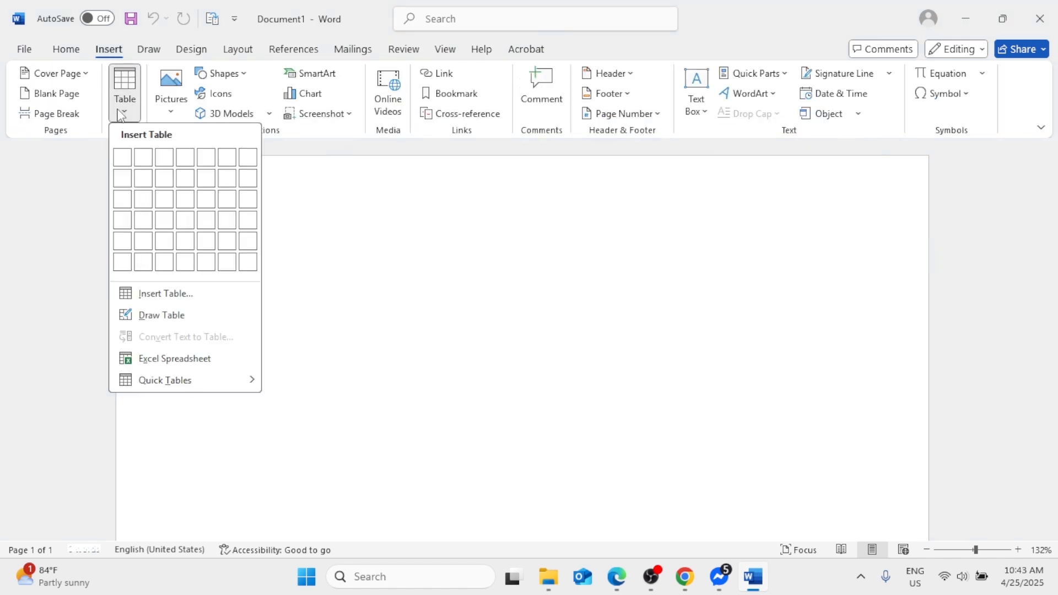
left_click(227, 262)
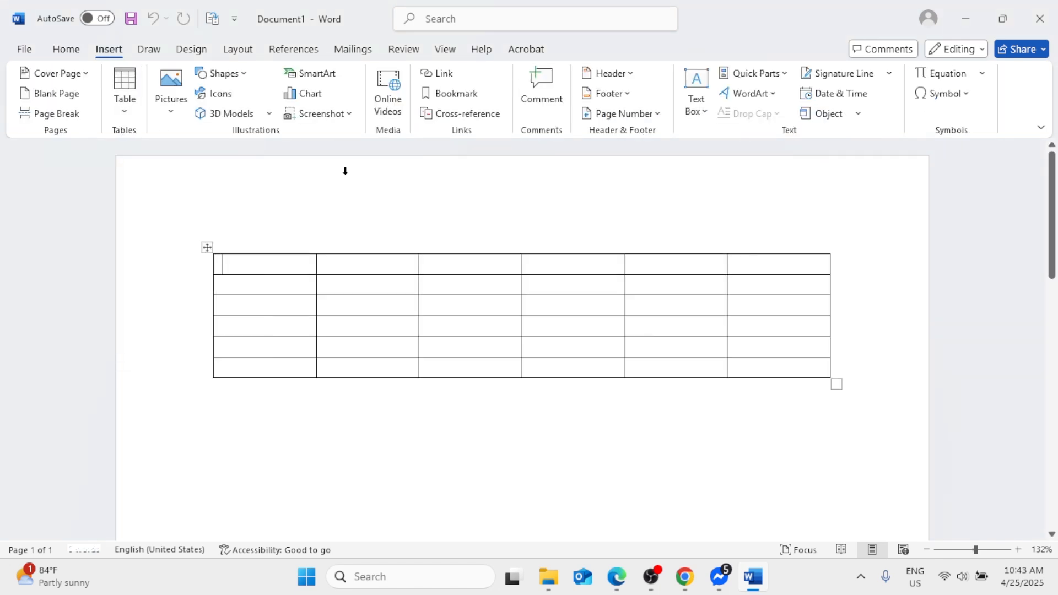
- Set the row height of the whole table to 0.4"
left_click(207, 248)
left_click(658, 51)
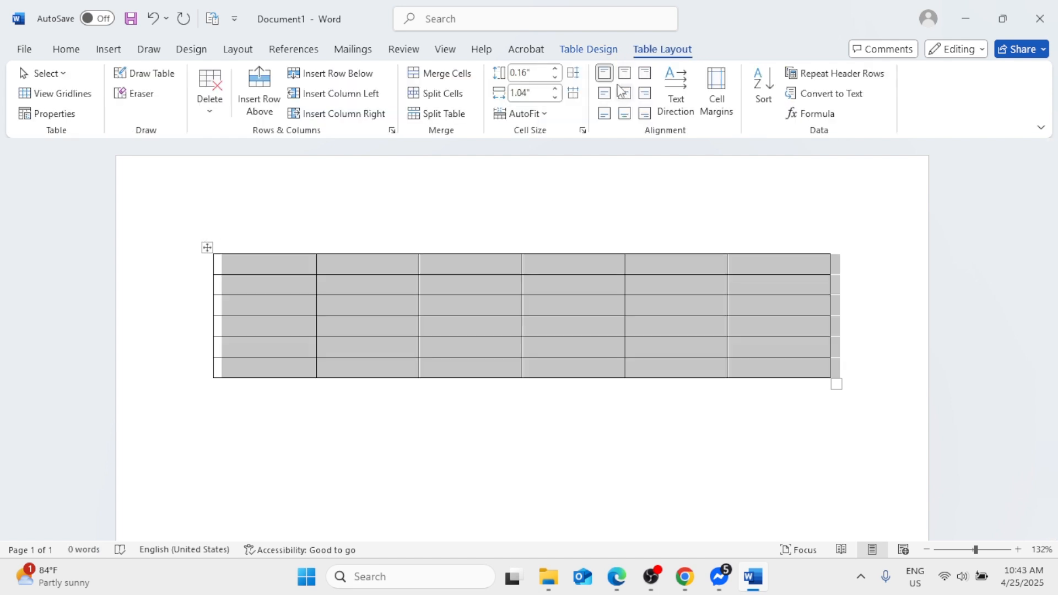
left_click(555, 70)
left_click(916, 293)
scroll(915, 293, "down", 1)
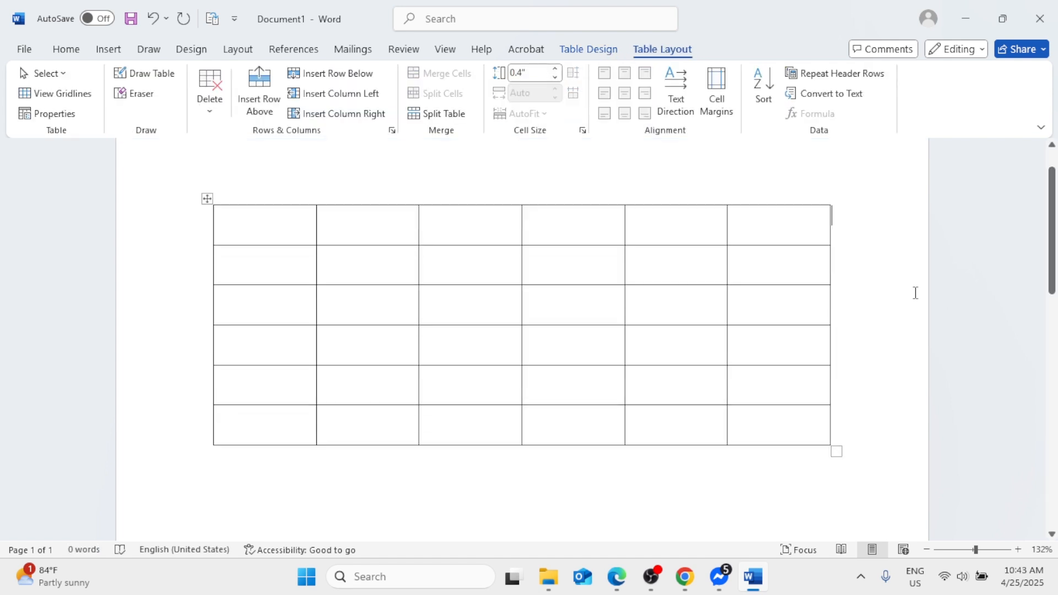
scroll(916, 293, "up", 1)
scroll(916, 292, "down", 1)
left_click(207, 197)
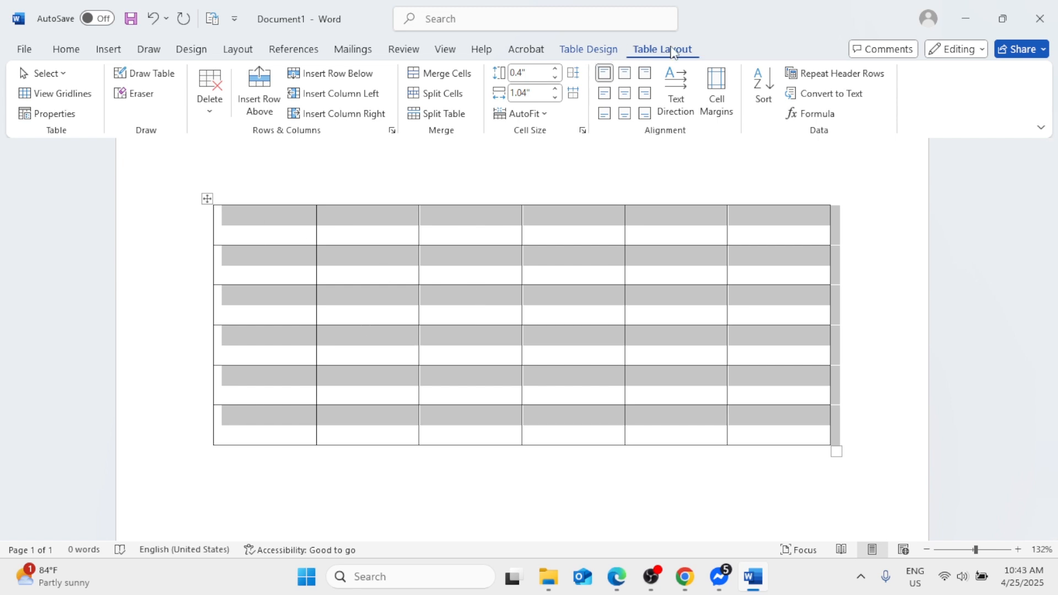
left_click(670, 478)
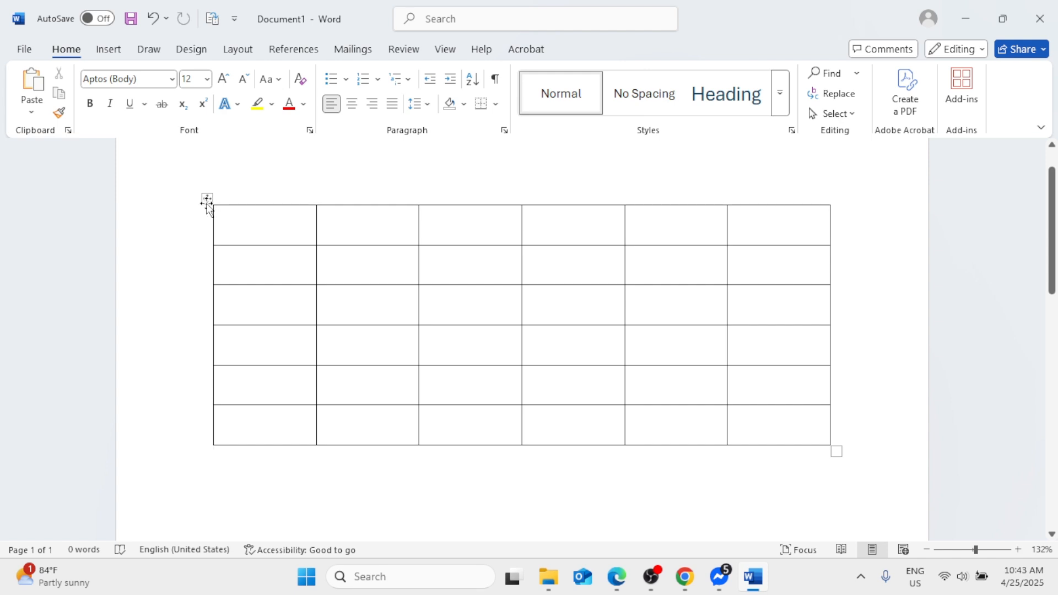
- Modify the table's Table Grid style so the whole table uses triple solid line borders, only in this document
left_click(206, 199)
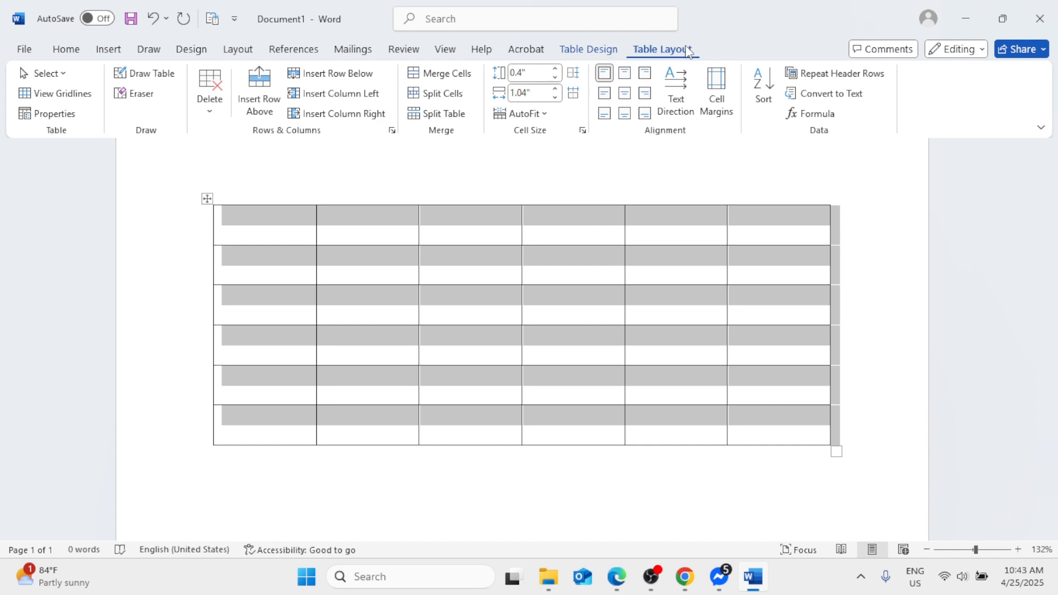
left_click(585, 52)
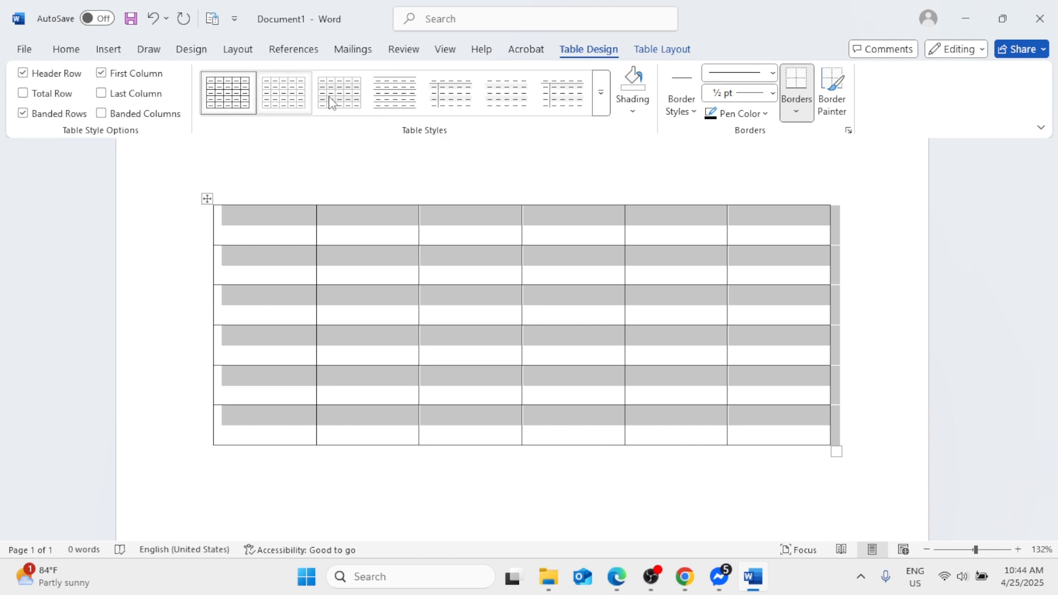
left_click(603, 95)
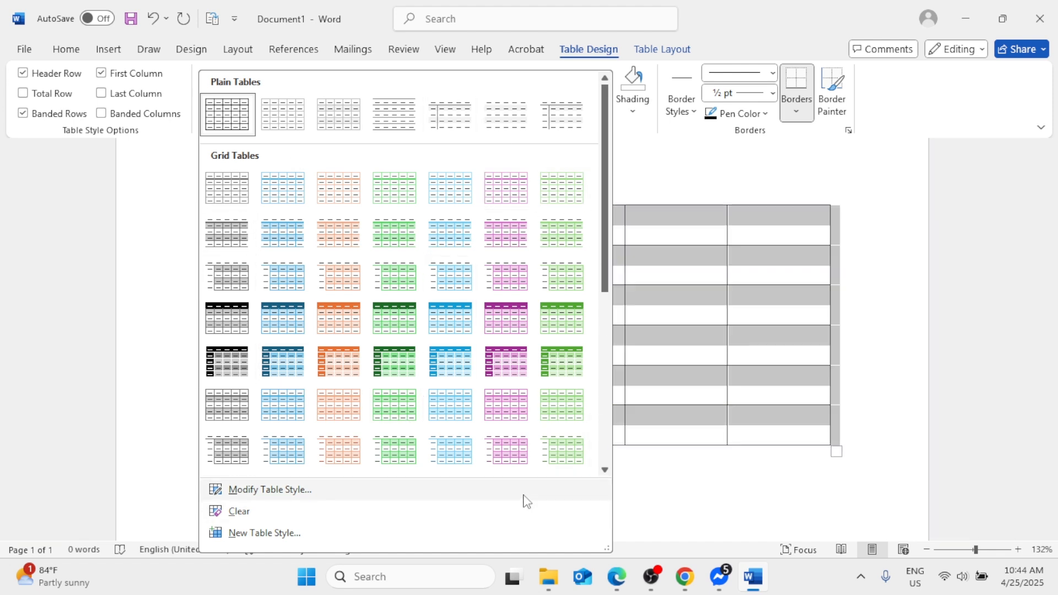
left_click(282, 489)
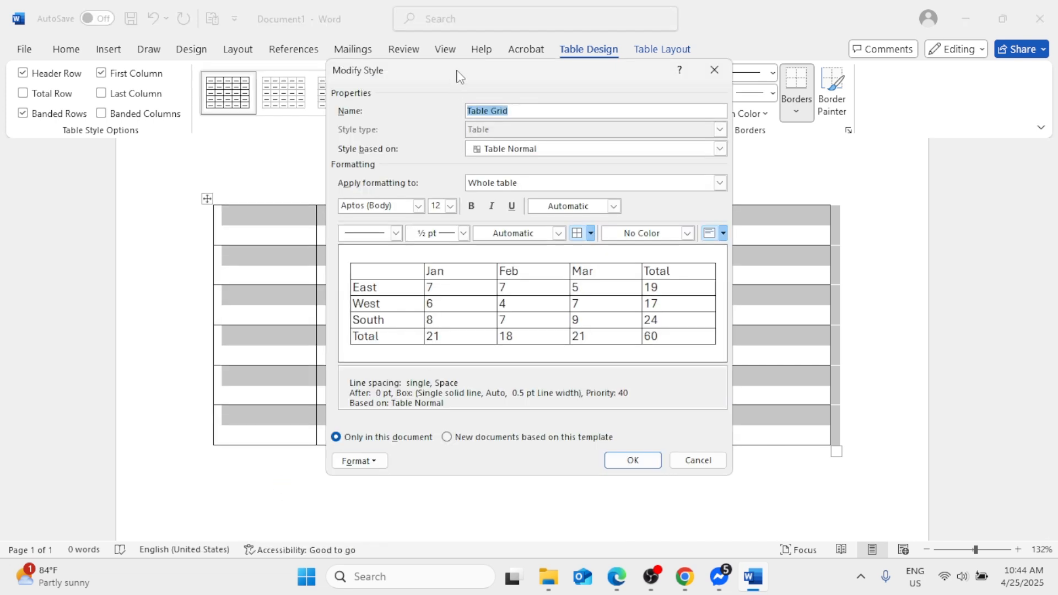
left_click_drag(461, 75, 474, 117)
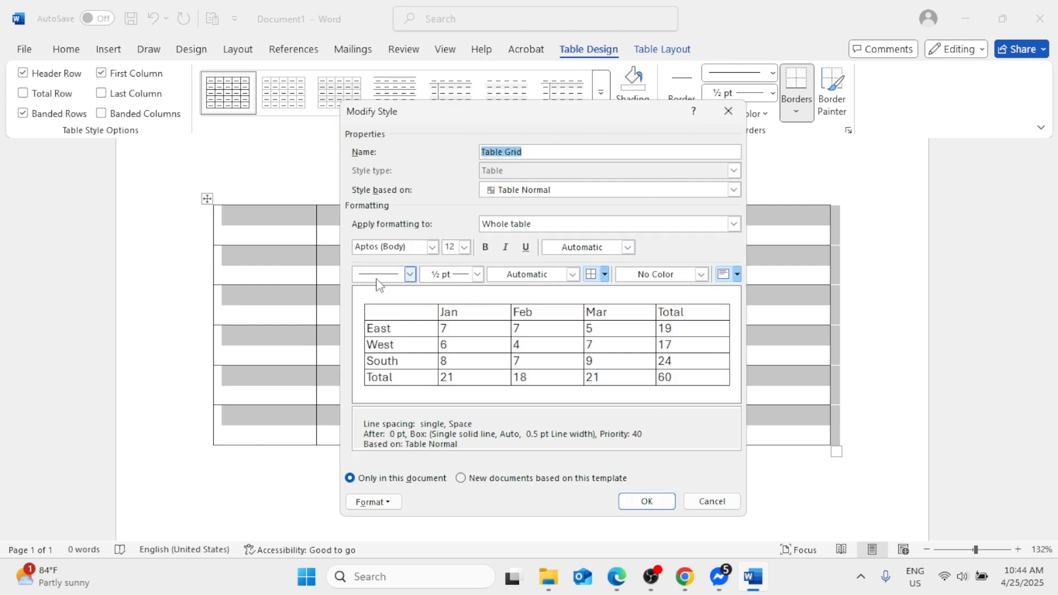
left_click(410, 275)
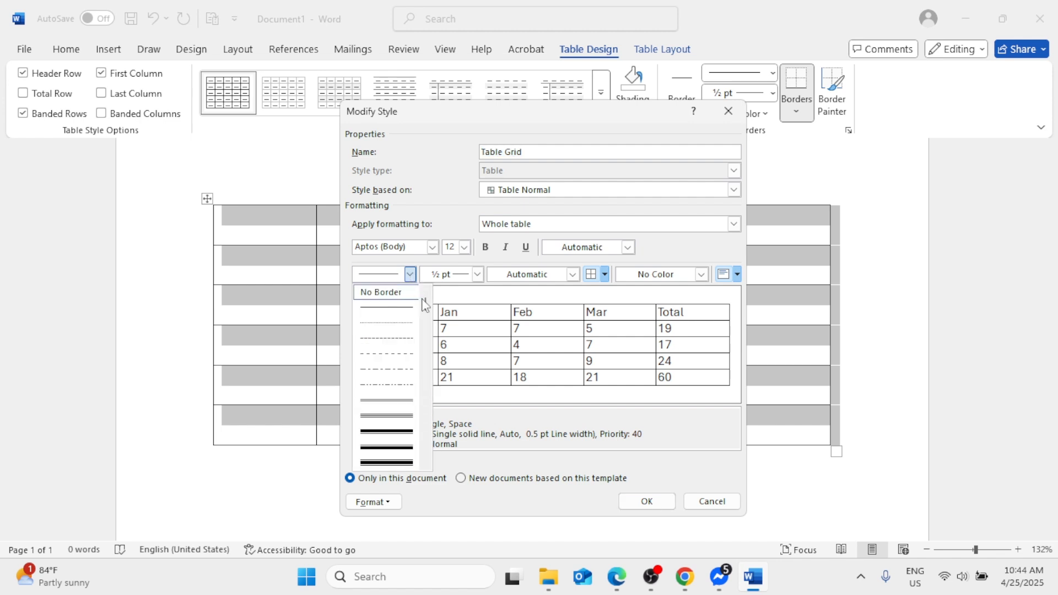
scroll(425, 307, "down", 2)
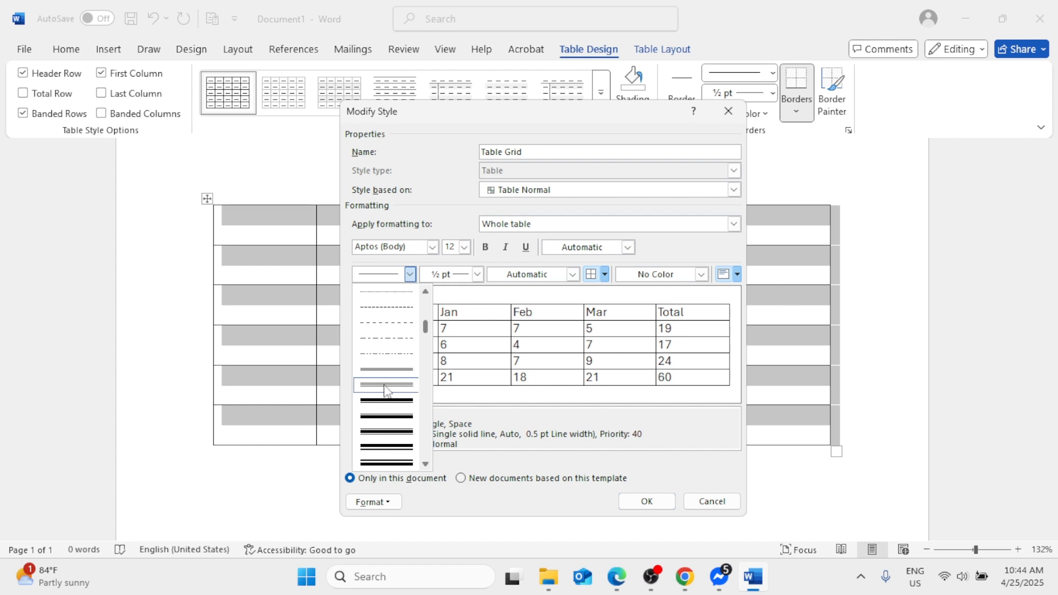
left_click(386, 386)
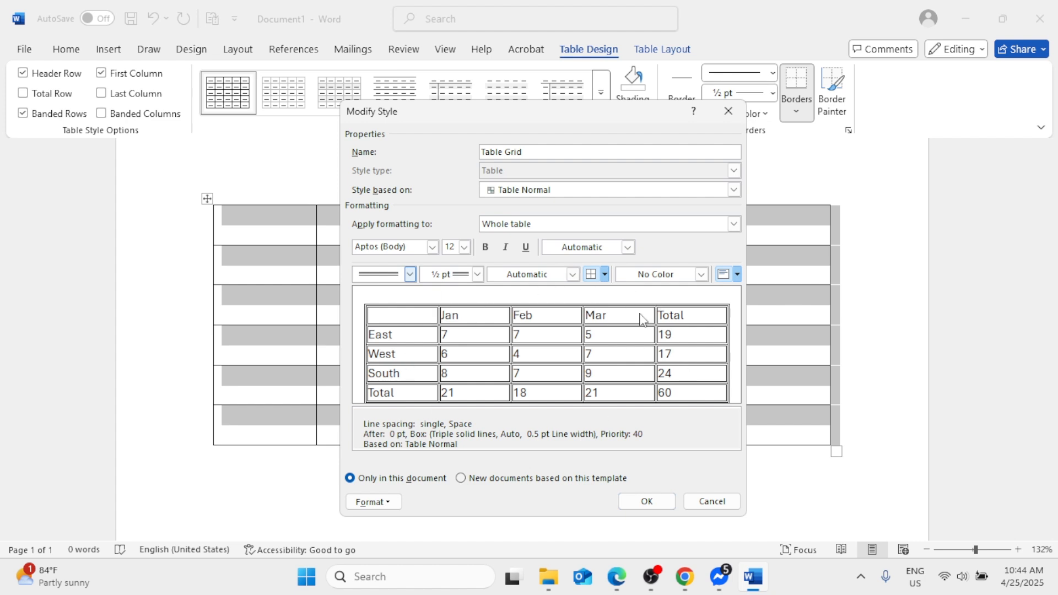
left_click(647, 502)
left_click(647, 500)
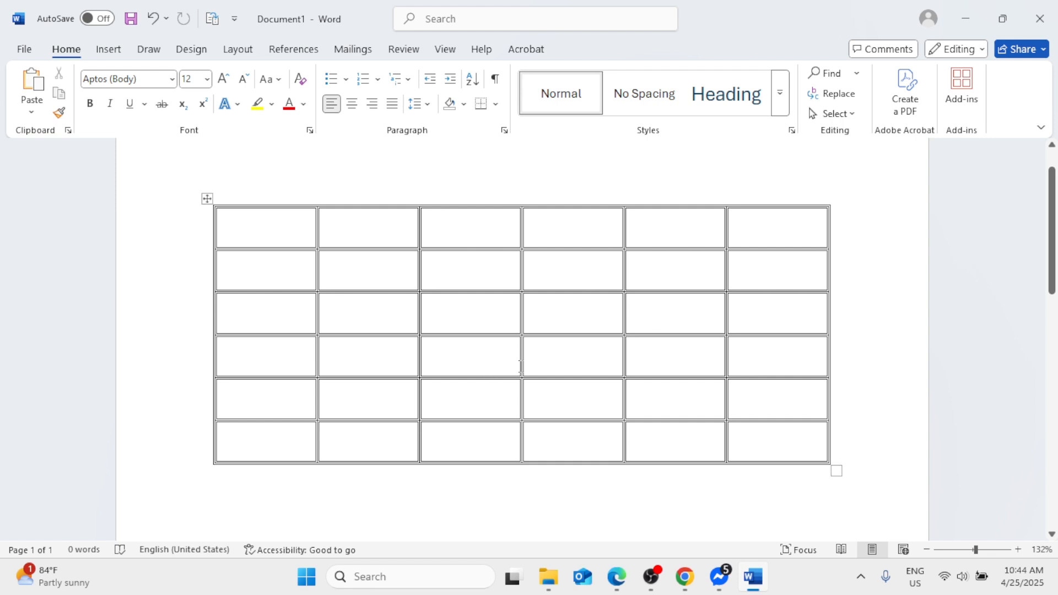
- Set the table border pen to standard red with a 1 ½ pt line weight
left_click(208, 198)
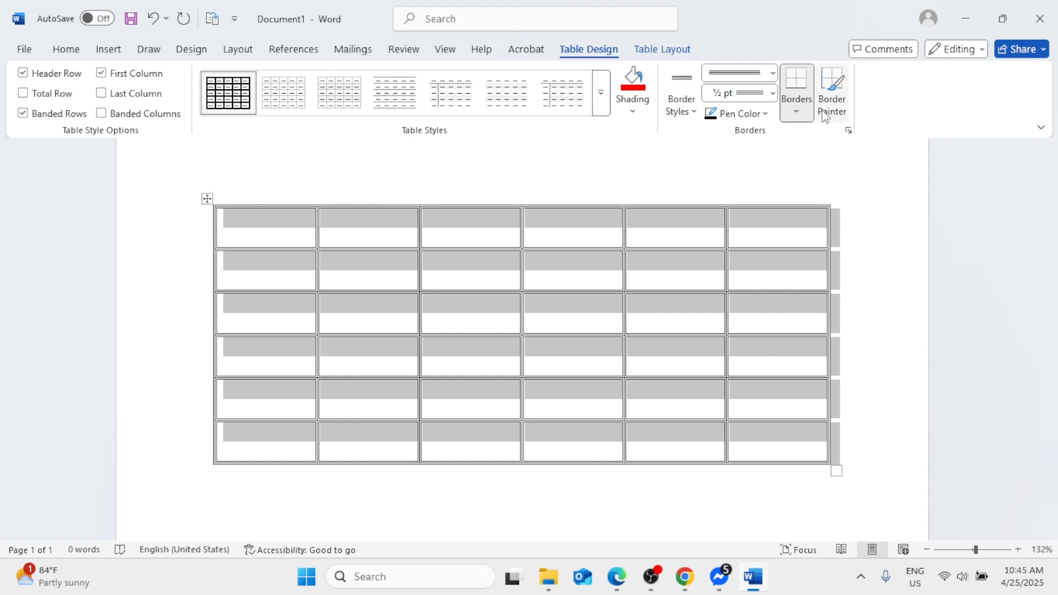
left_click(764, 114)
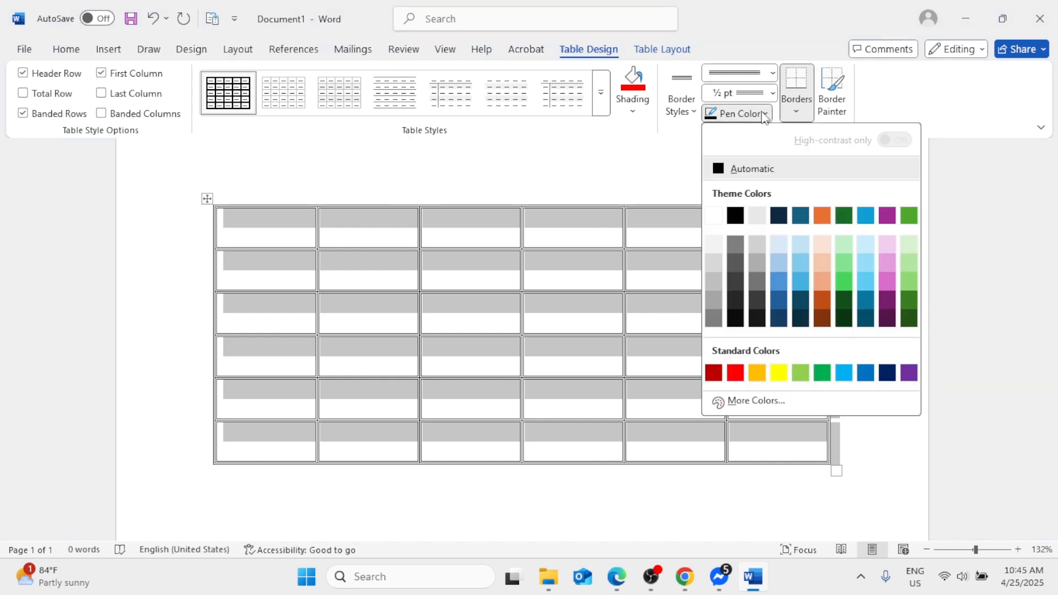
left_click(735, 373)
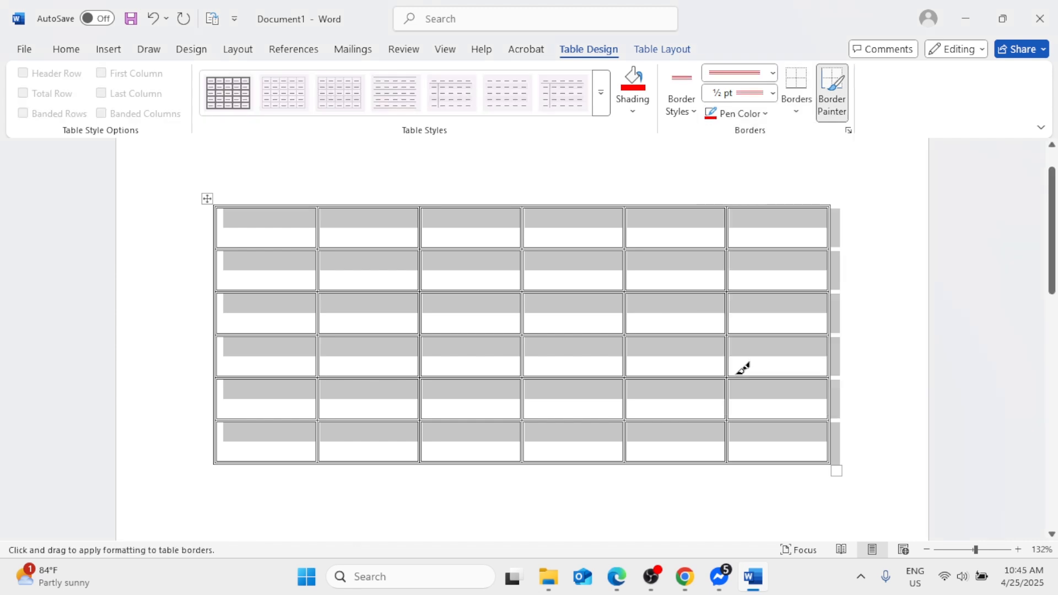
left_click(774, 94)
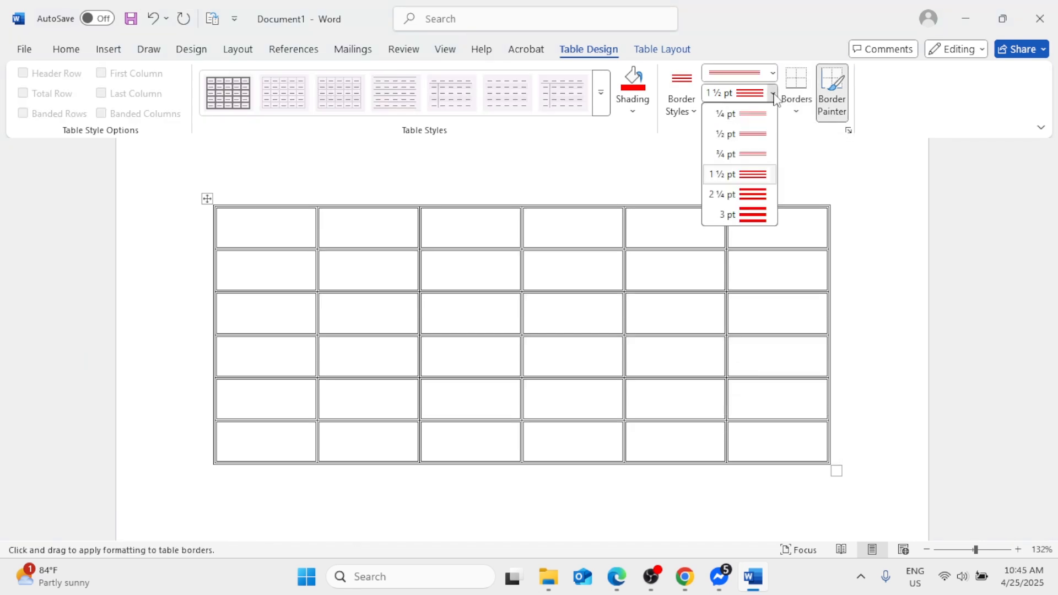
left_click(758, 175)
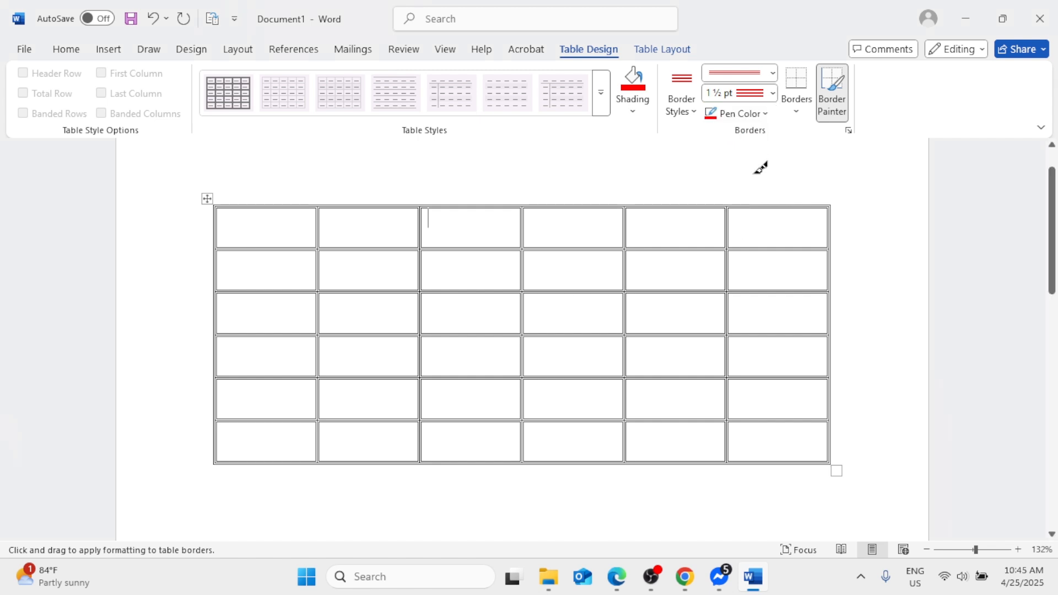
left_click(765, 113)
left_click(735, 373)
- Paint the red triple-line border along the table's top edge, the first row's outer sides and the dividers between its last four cells
left_click(302, 205)
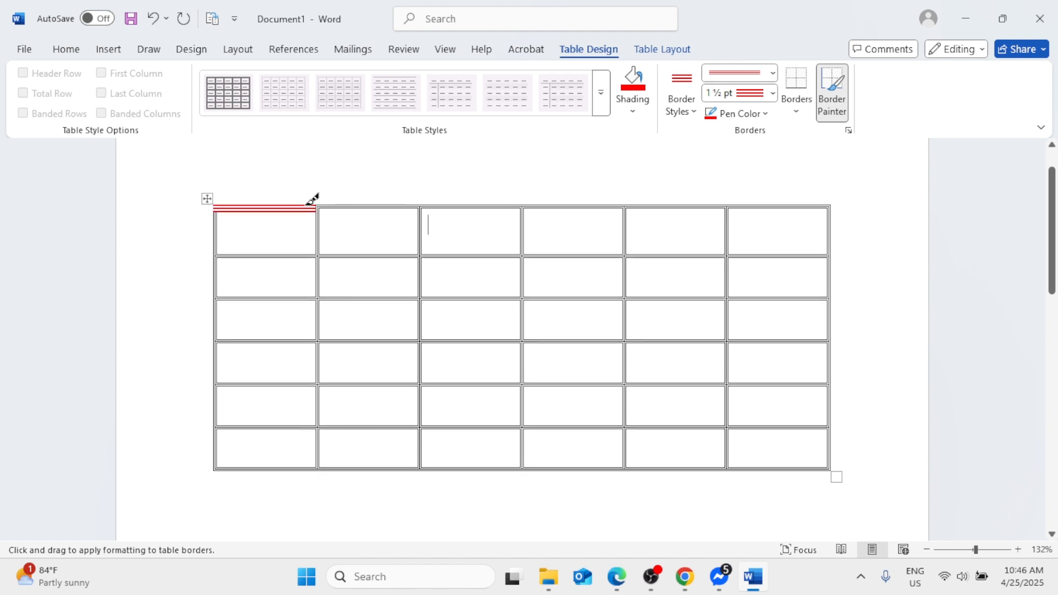
left_click(355, 207)
left_click(365, 203)
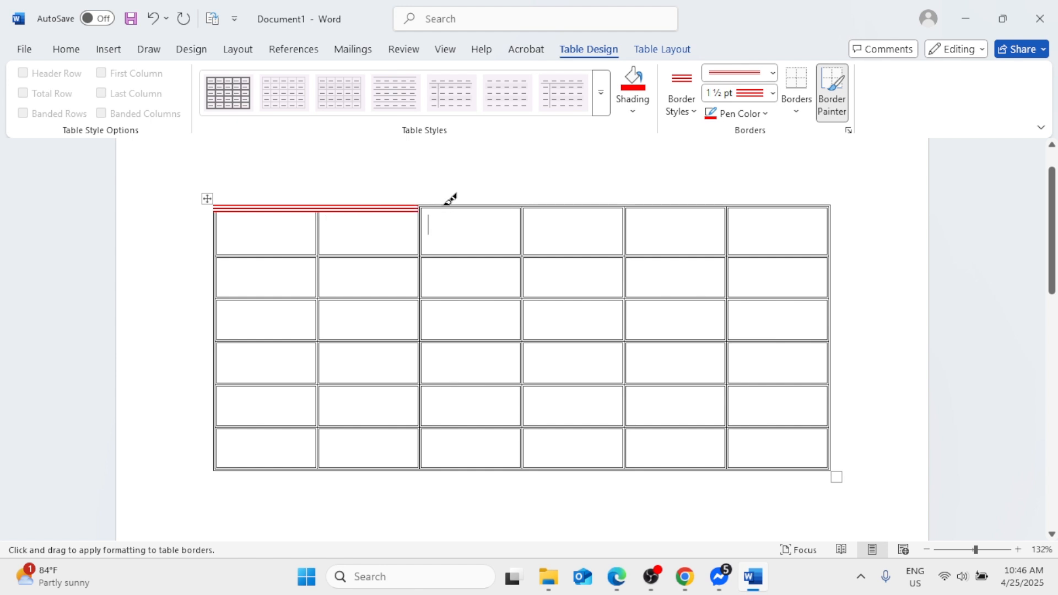
left_click(435, 202)
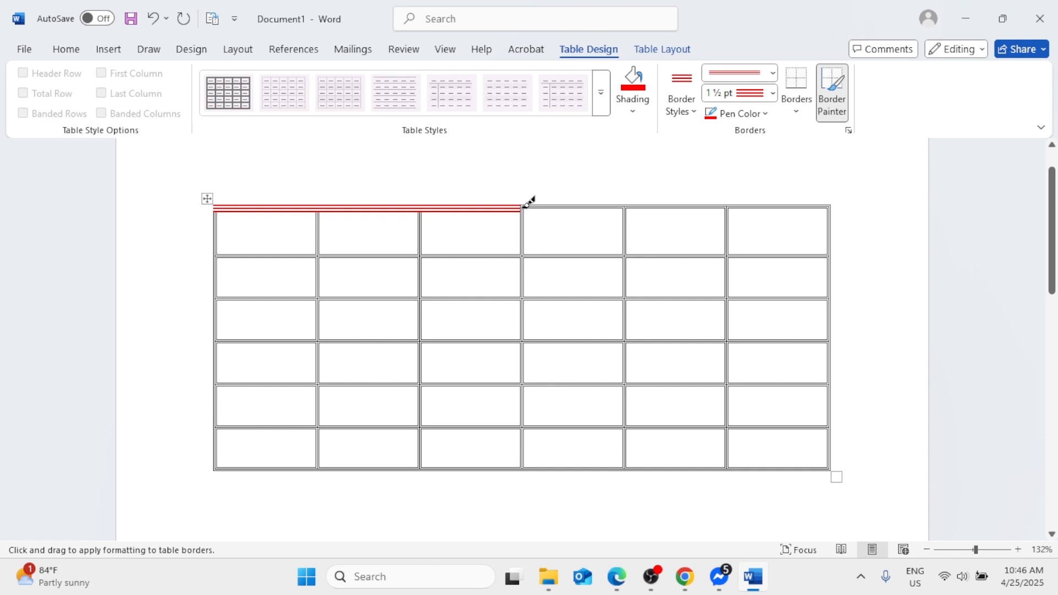
left_click(527, 205)
left_click(626, 214)
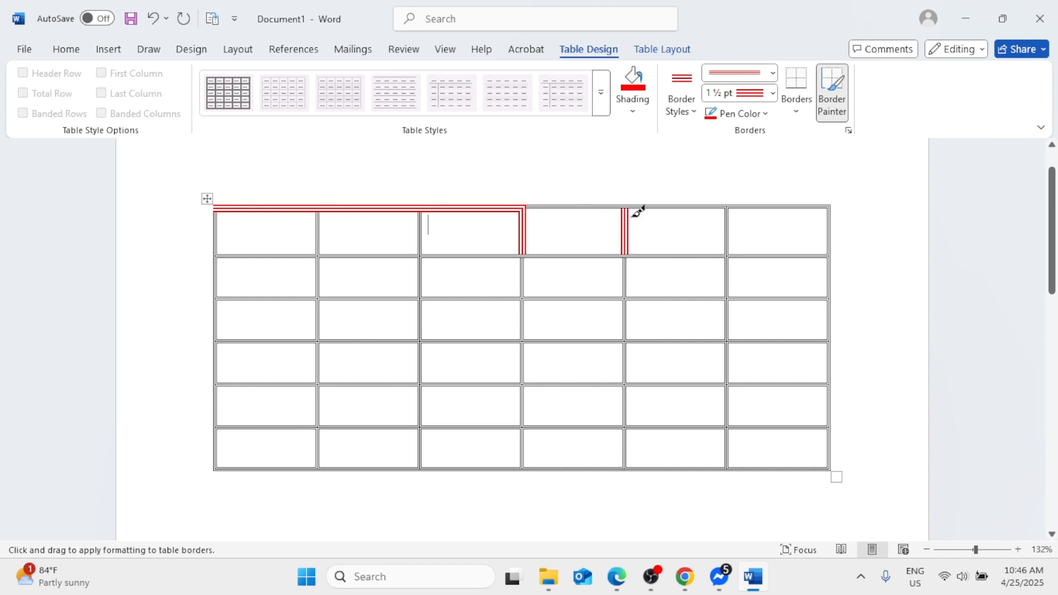
left_click(729, 219)
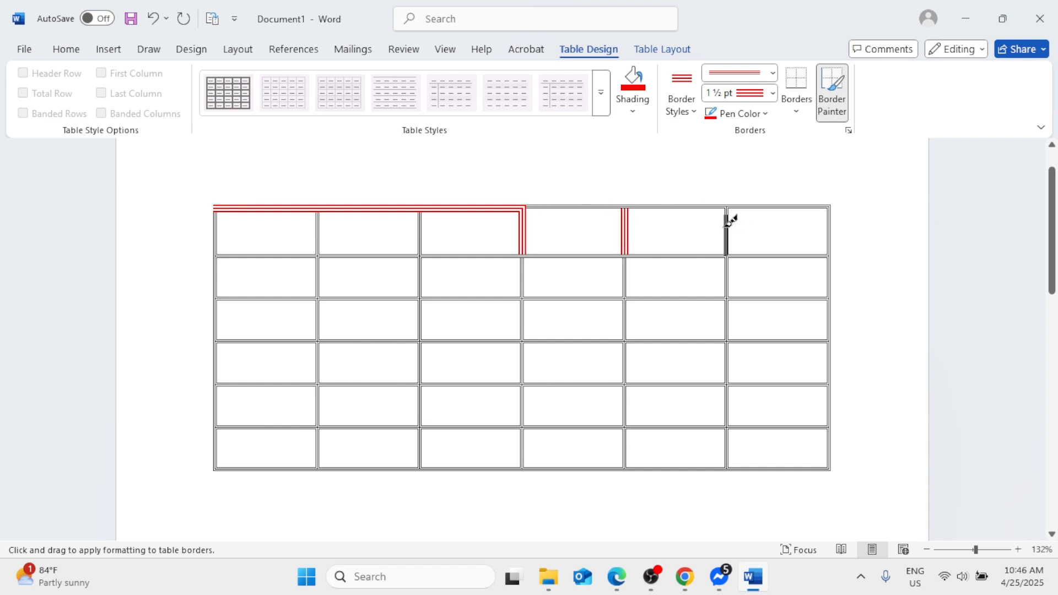
left_click(828, 221)
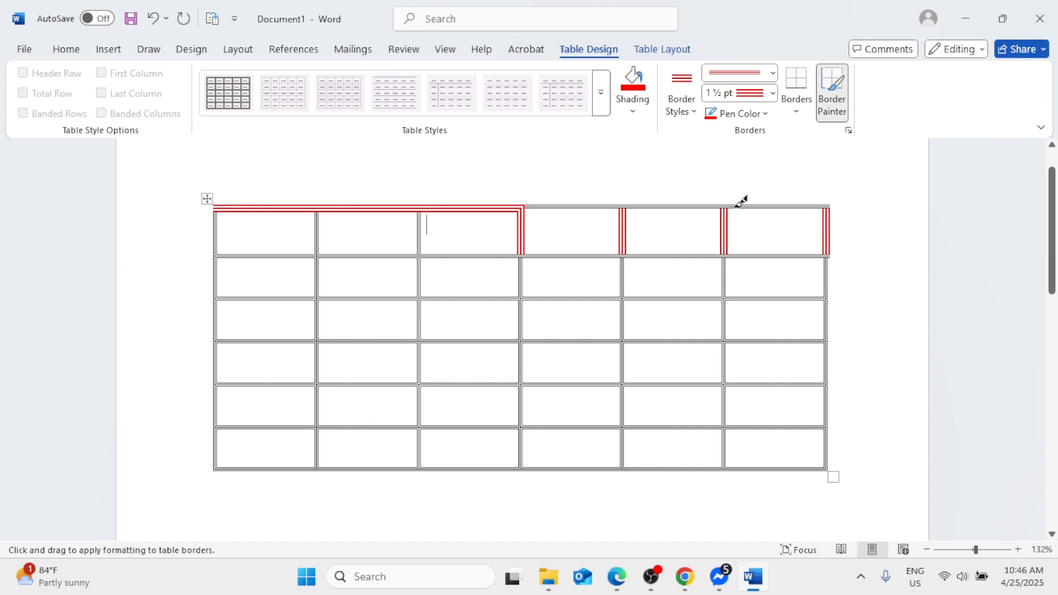
left_click(702, 206)
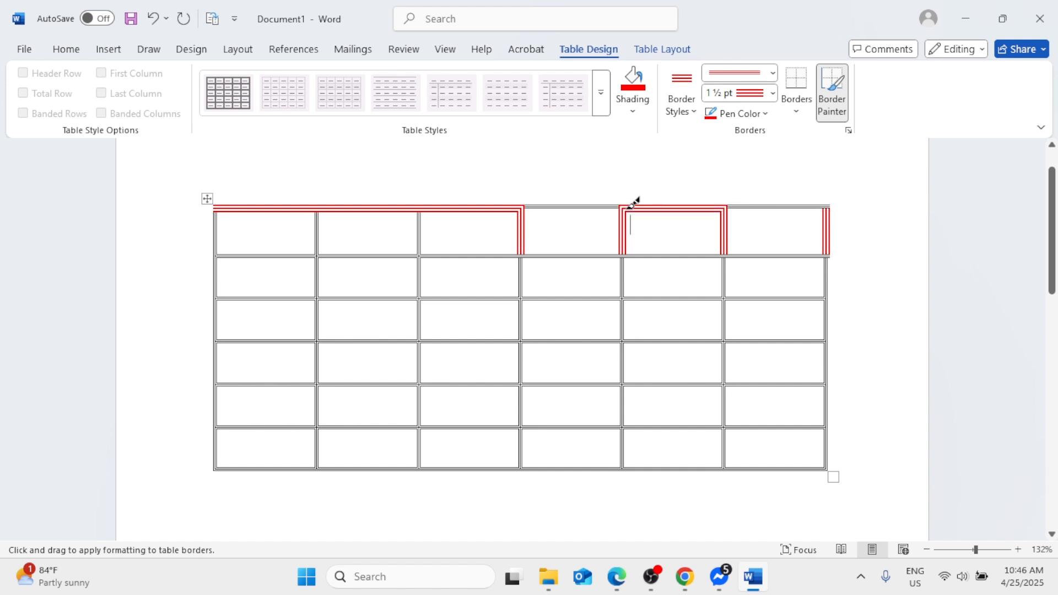
left_click(611, 207)
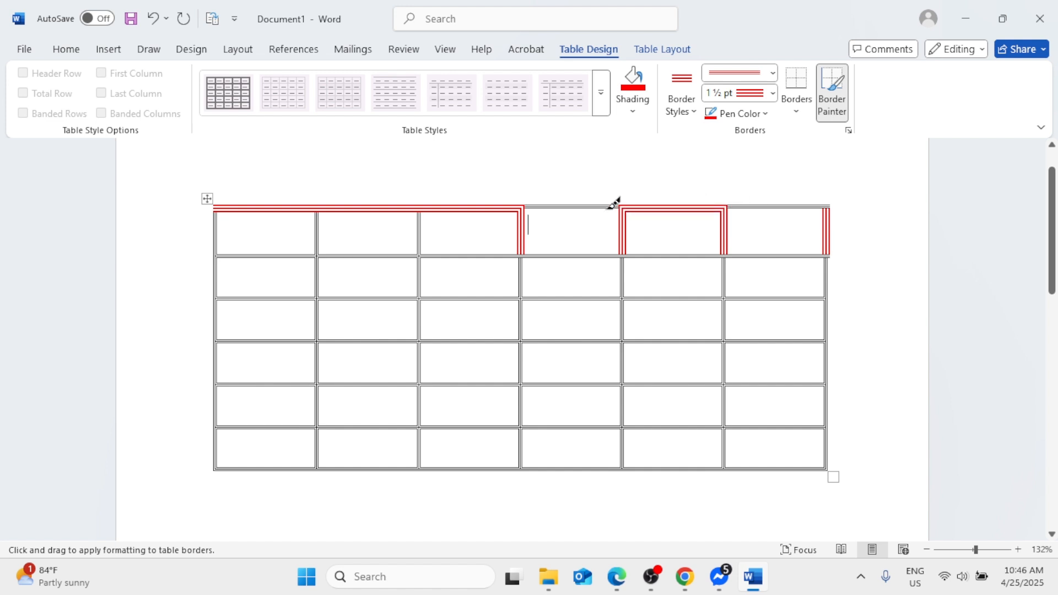
left_click(789, 205)
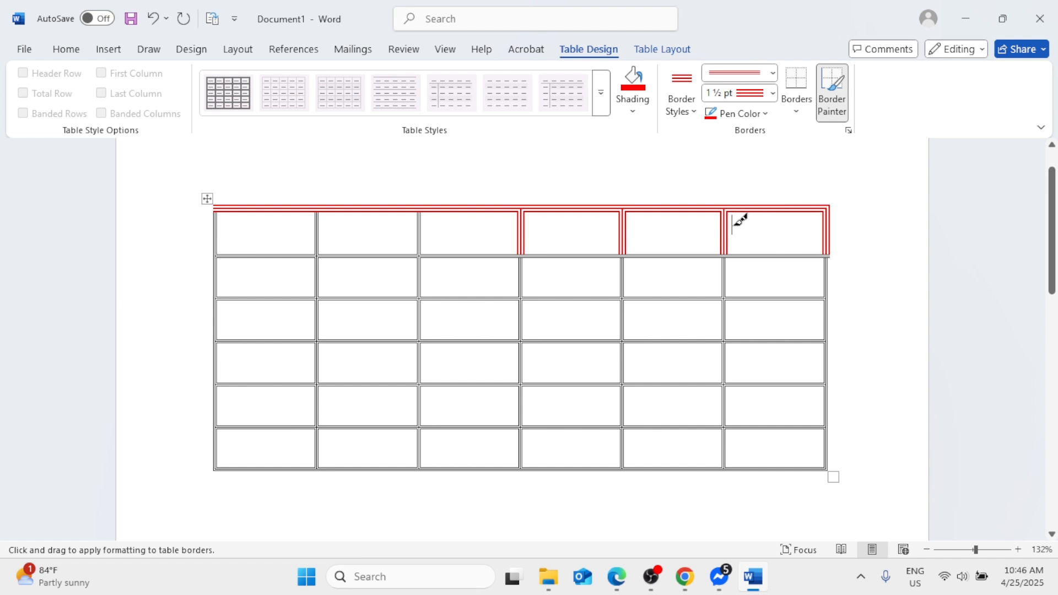
left_click(217, 223)
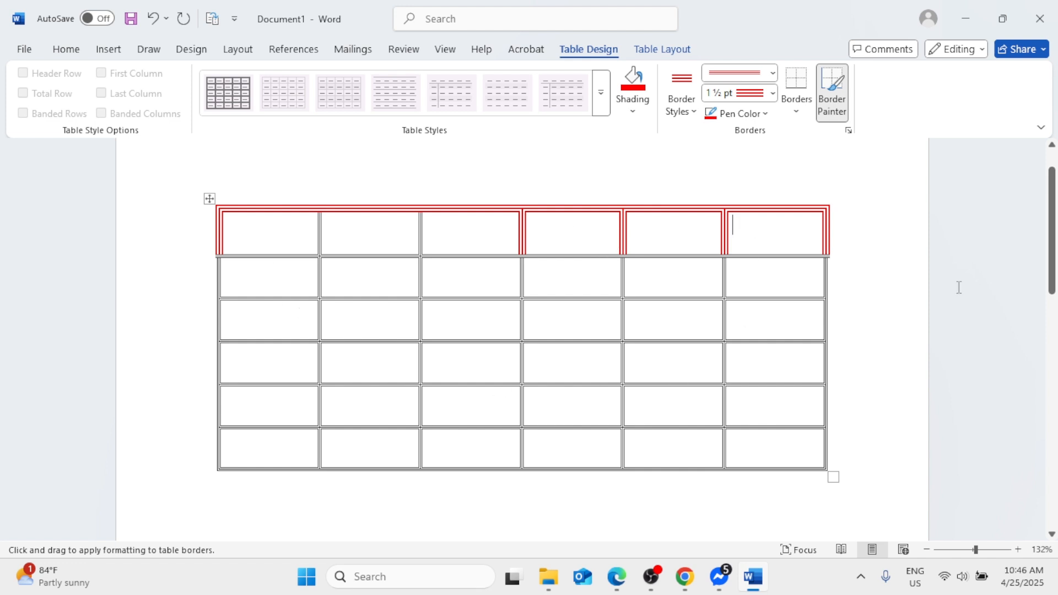